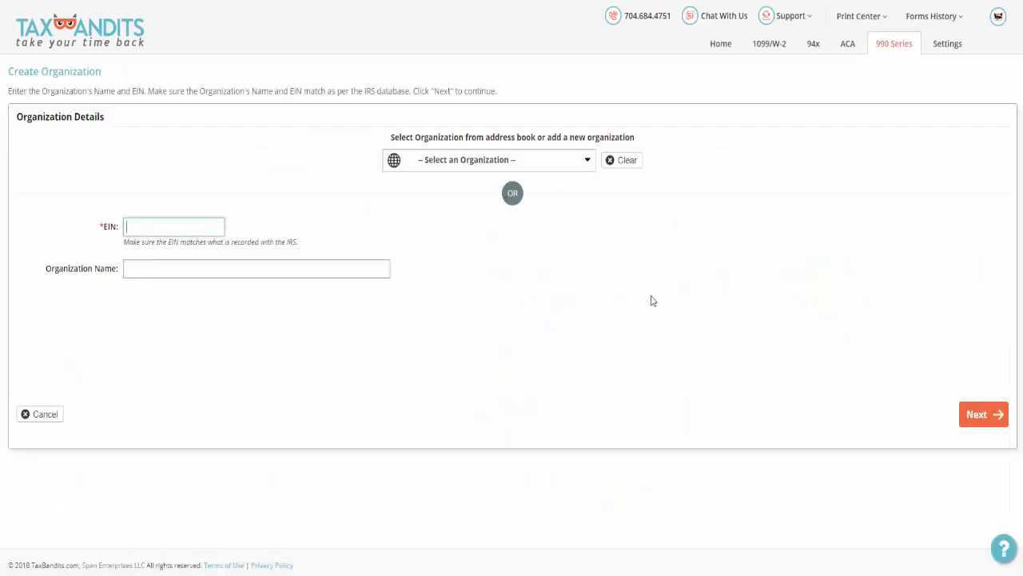
# Load We help Pets Inc from the organization address book and confirm its organization and principal officer details.
pyautogui.click(592, 166)
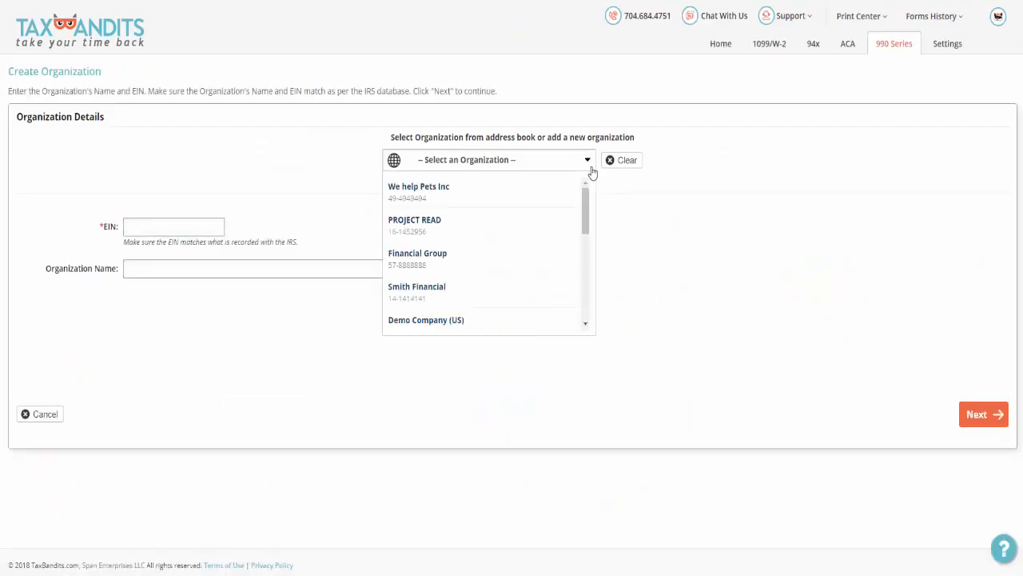
pyautogui.click(570, 195)
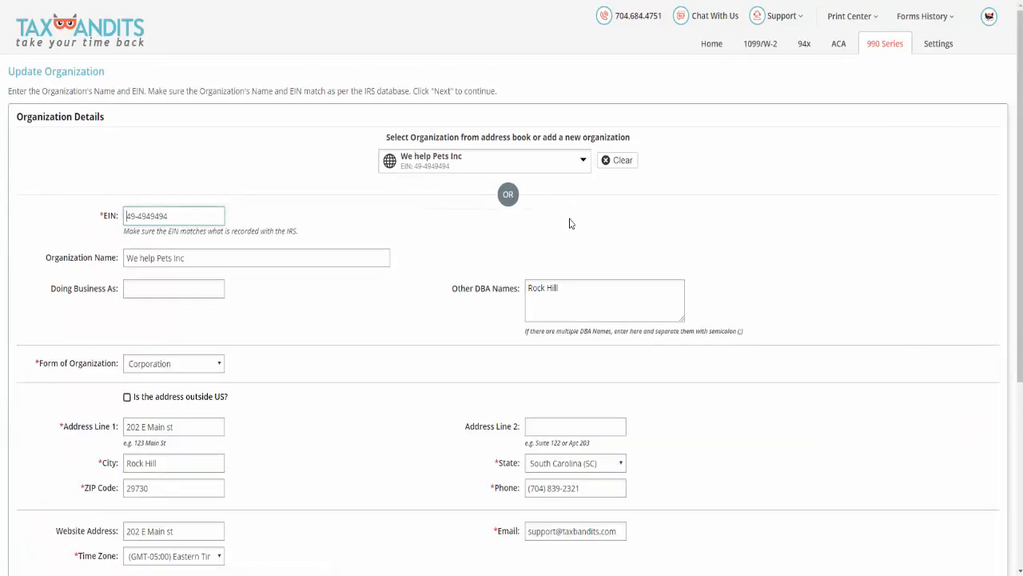
pyautogui.scroll(-3, 567, 263)
pyautogui.scroll(-1, 565, 279)
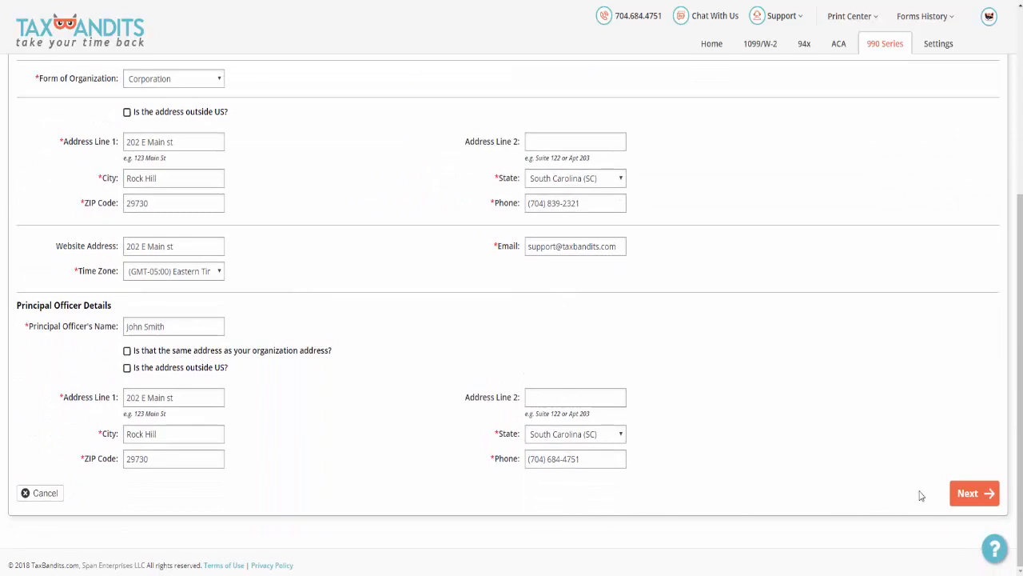
pyautogui.click(958, 493)
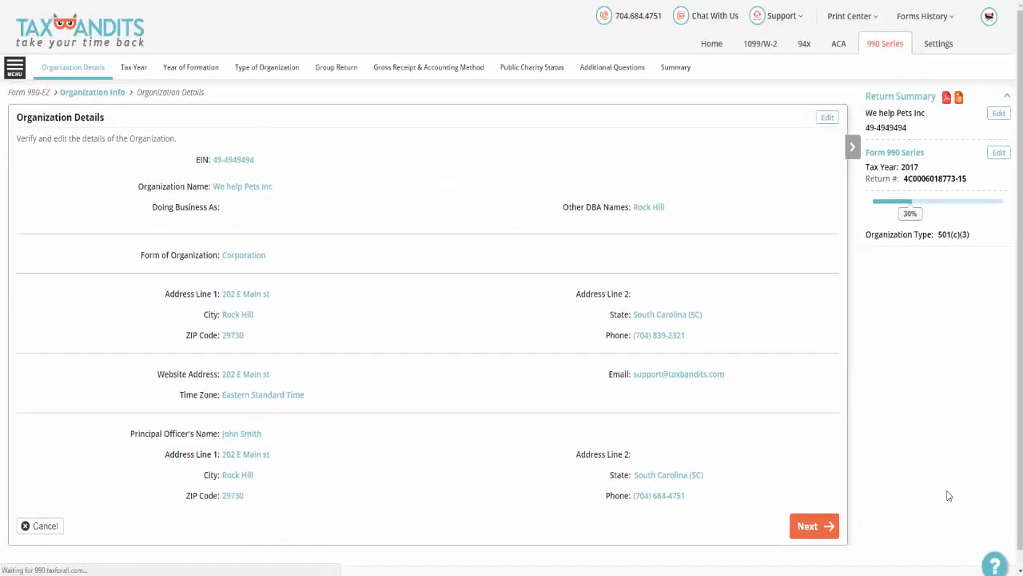
pyautogui.click(822, 528)
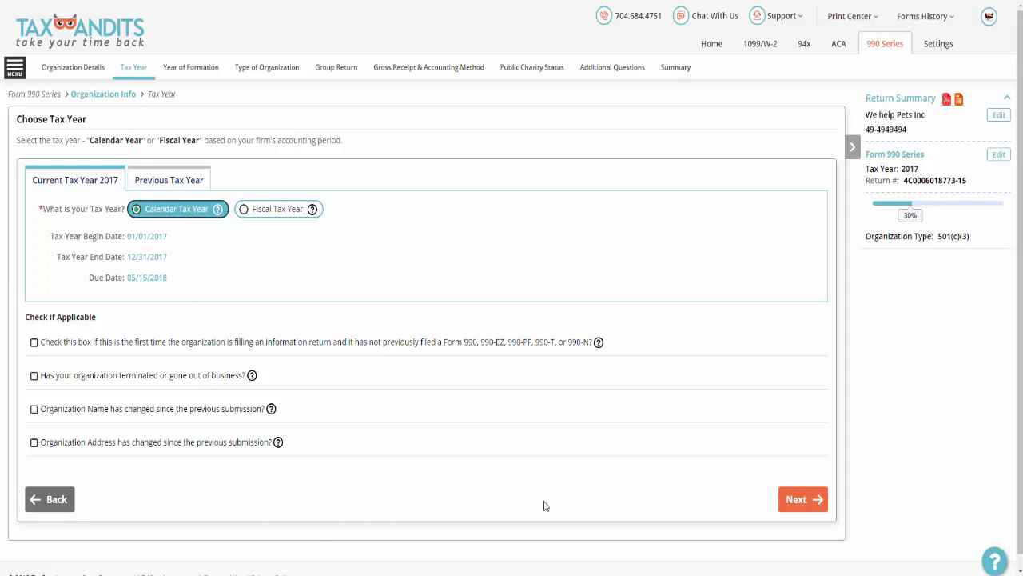
# Accept the 2017 calendar tax year, keeping 2004 as the year of formation and South Carolina (SC) as the state of legal domicile.
pyautogui.click(806, 502)
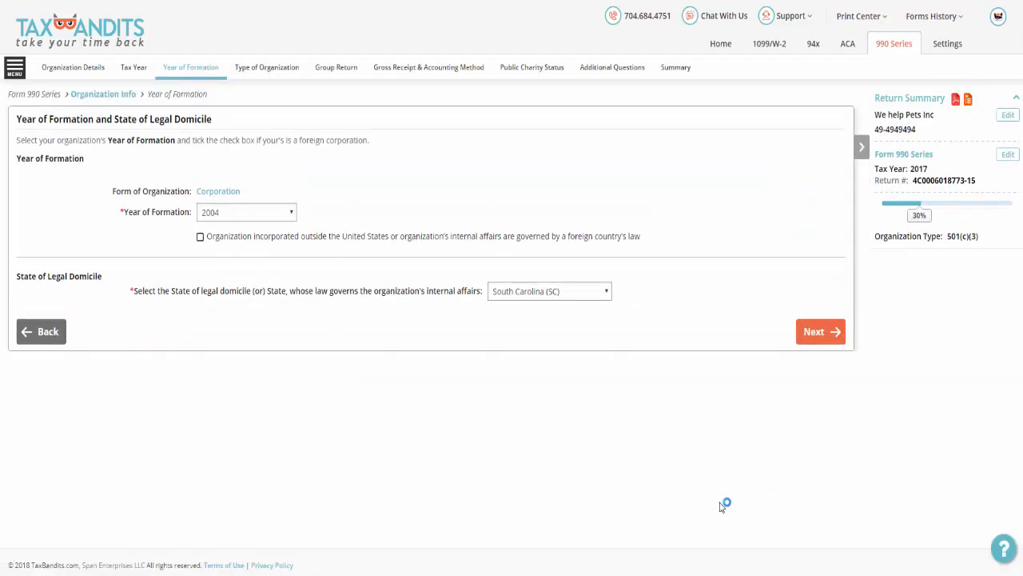
pyautogui.click(293, 216)
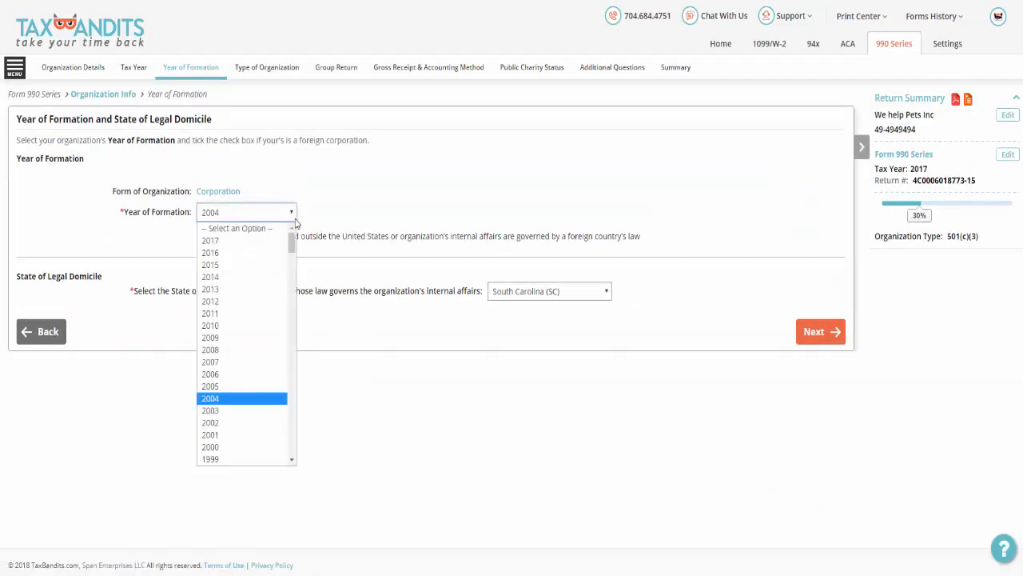
pyautogui.click(295, 223)
pyautogui.click(609, 293)
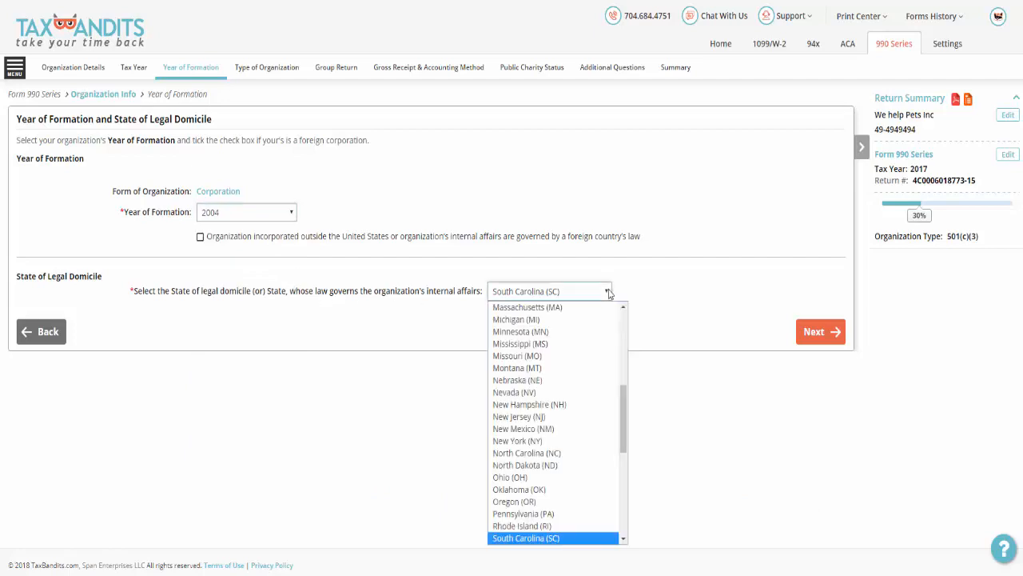
pyautogui.click(609, 292)
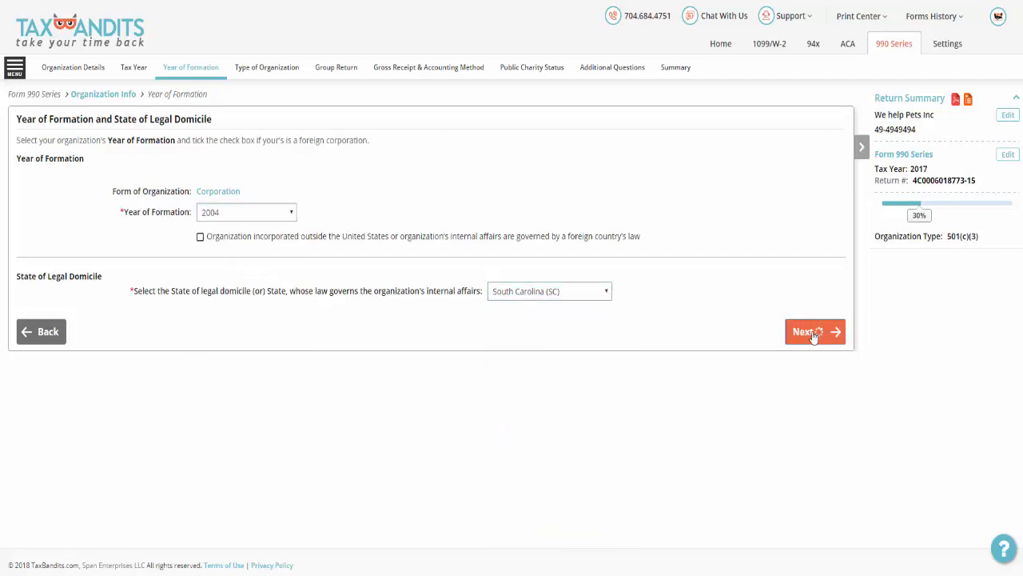
pyautogui.click(812, 334)
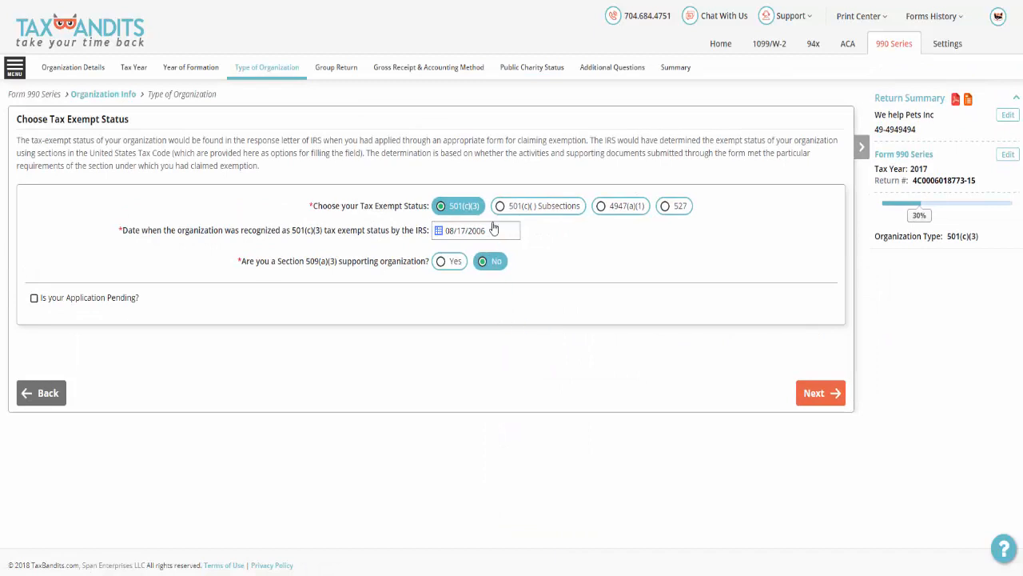
# Confirm 501(c)(3) tax-exempt status recognized on 08/17/2006, with No for Section 509(a)(3) supporting organization and group exemption.
pyautogui.click(475, 231)
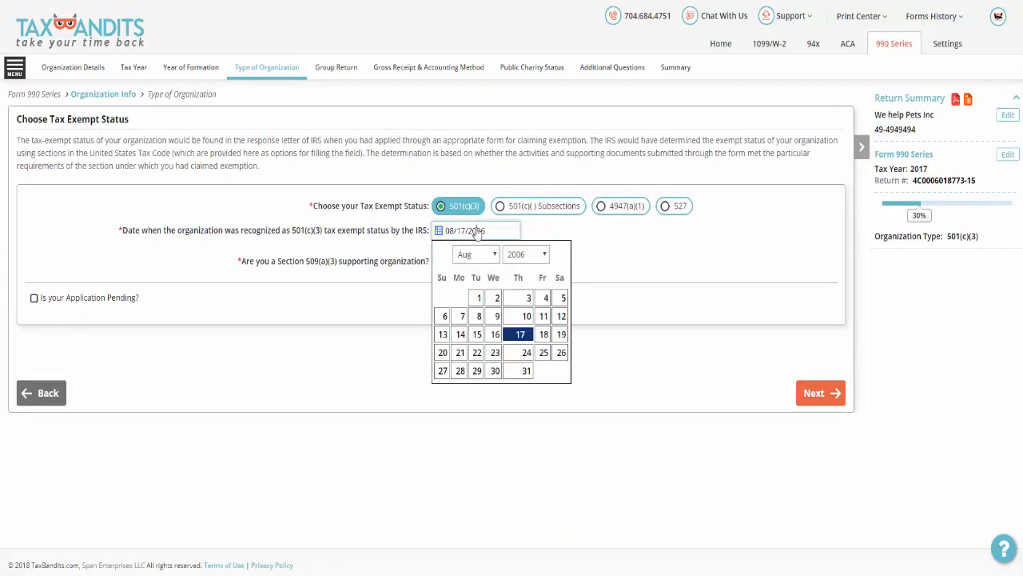
pyautogui.click(520, 334)
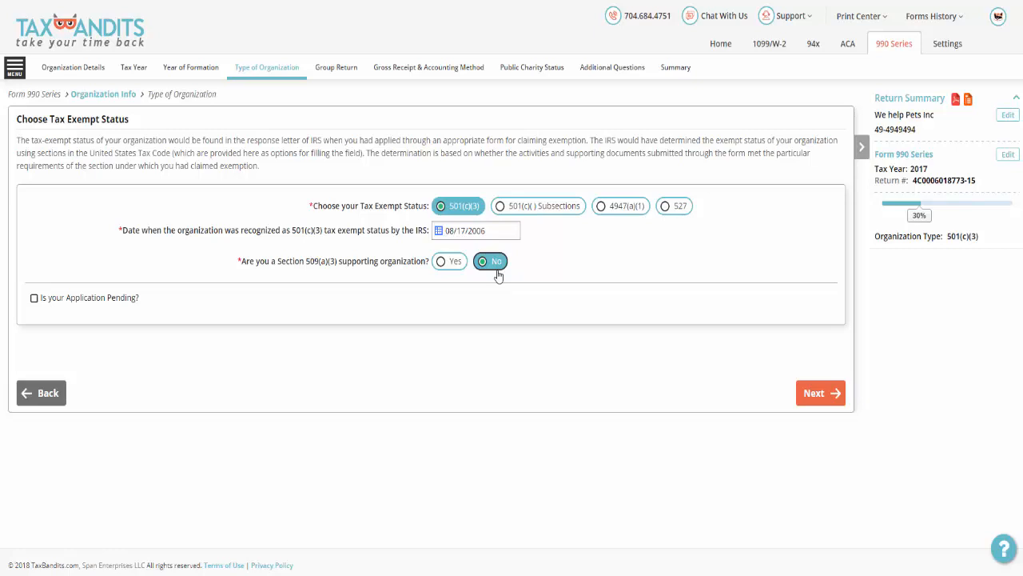
pyautogui.click(800, 390)
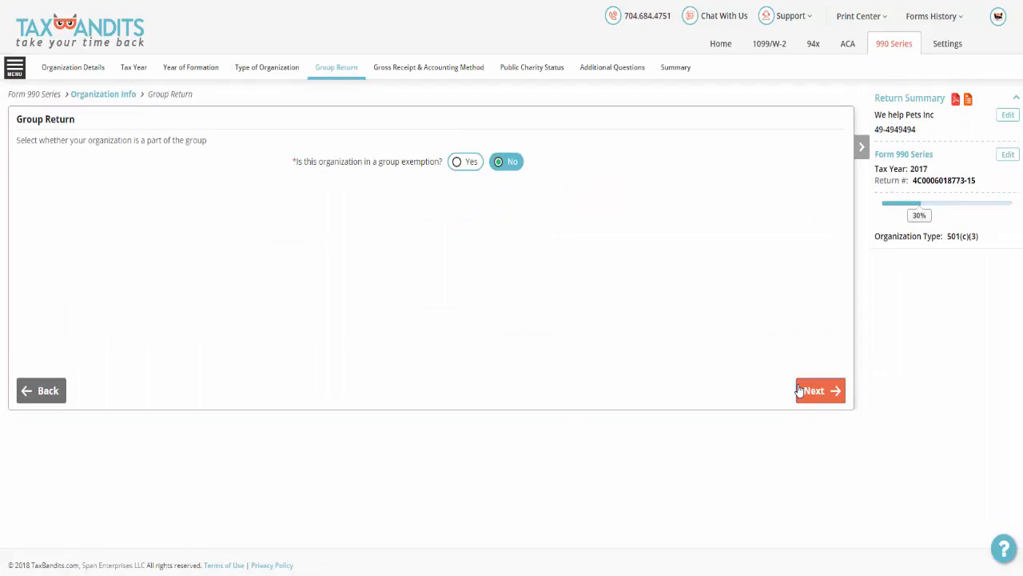
pyautogui.click(807, 391)
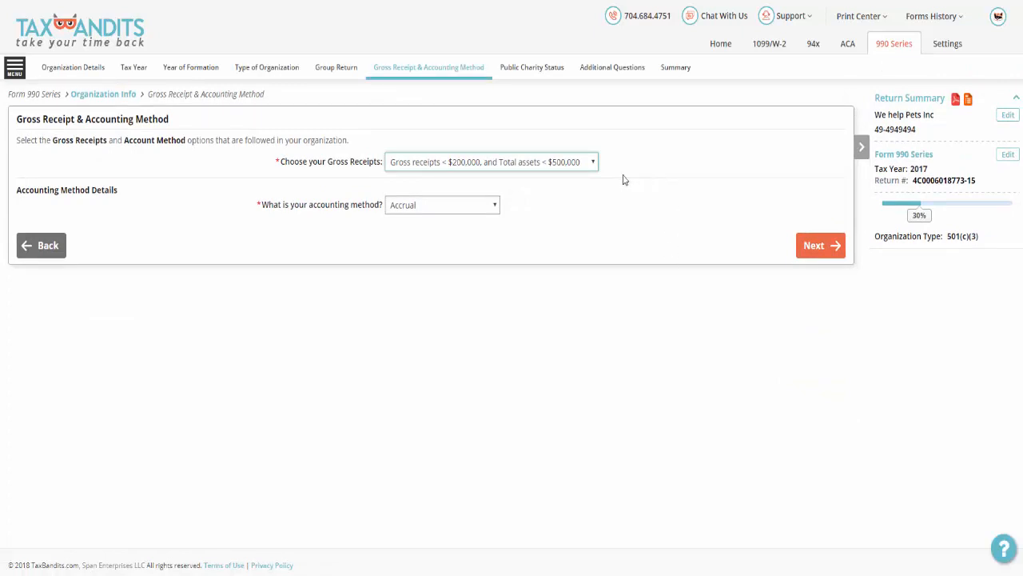
# Choose gross receipts < $200,000 with total assets < $500,000, and submit Accrual as the accounting method.
pyautogui.click(593, 164)
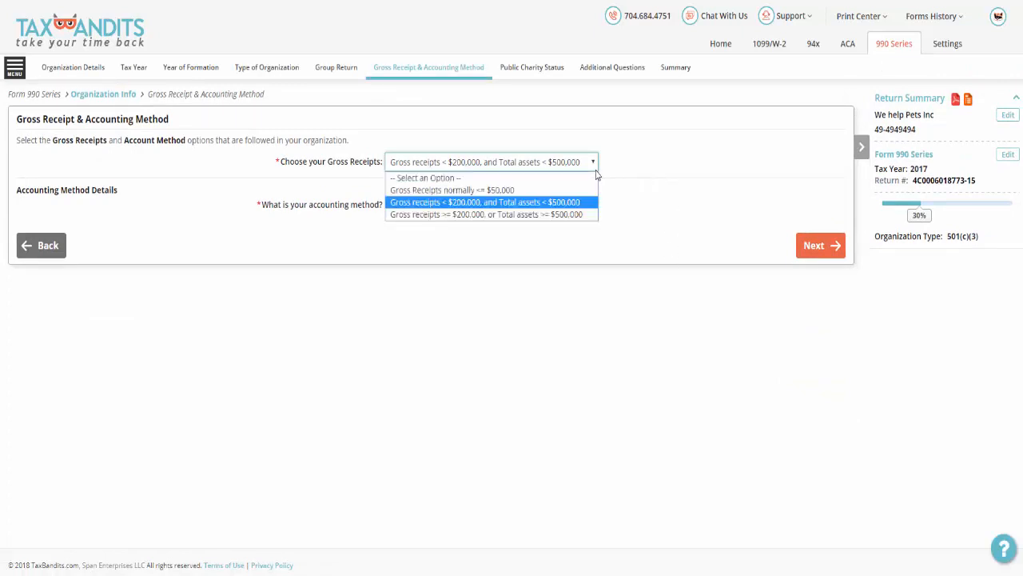
pyautogui.click(595, 203)
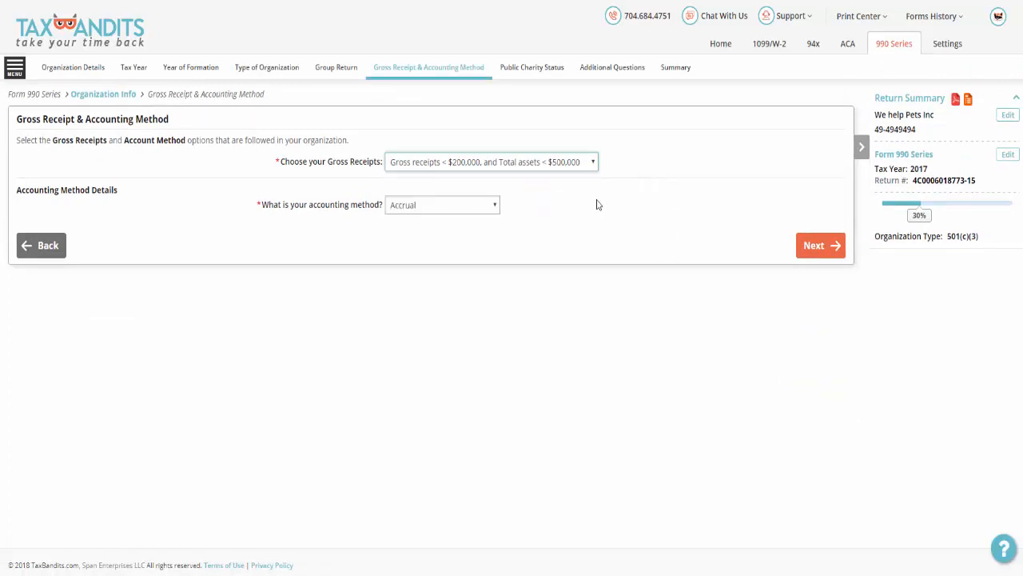
pyautogui.click(496, 205)
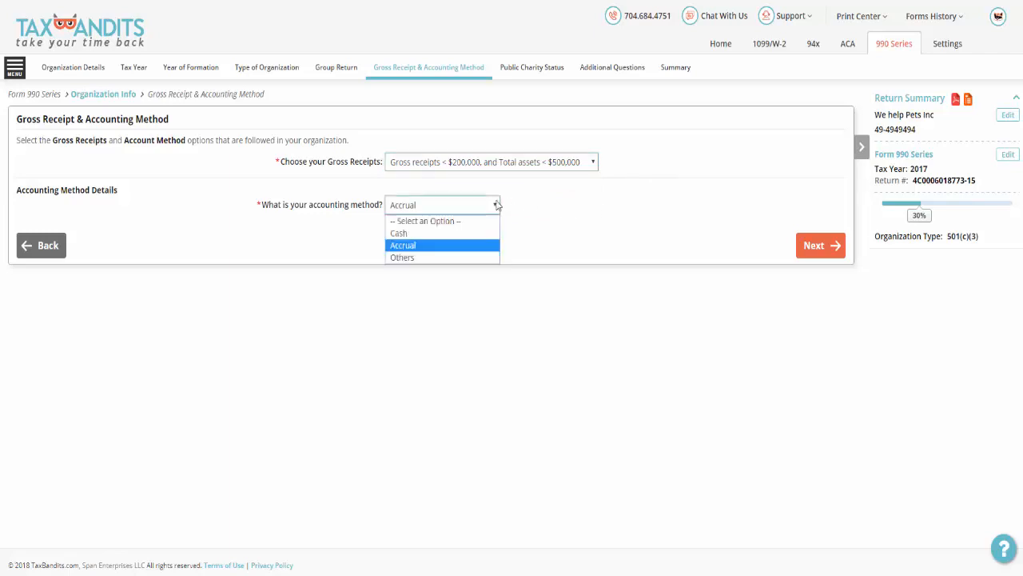
pyautogui.click(496, 204)
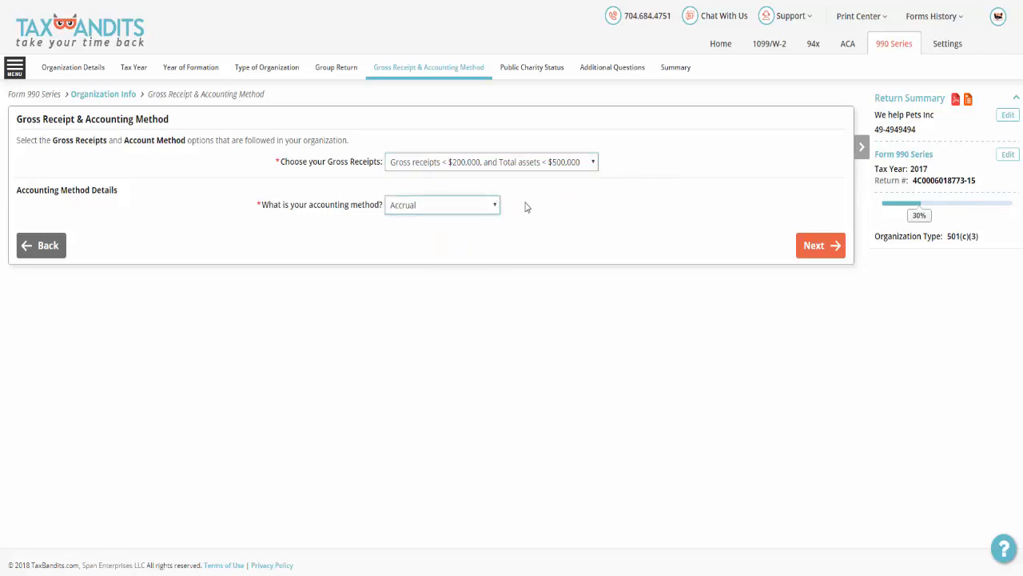
pyautogui.click(808, 244)
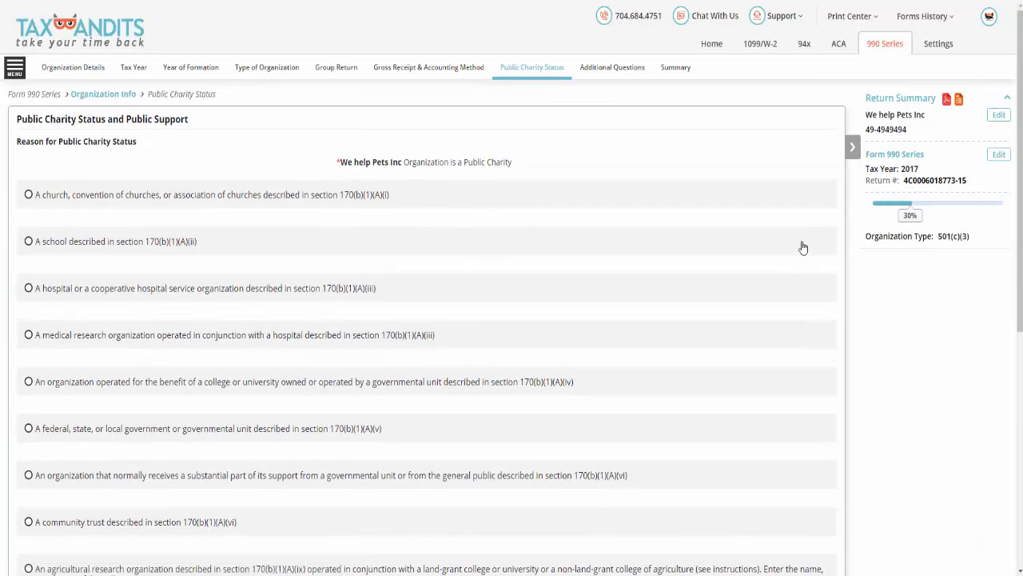
# Submit the public charity status for more than 33 1/3% support from contributions, fees and receipts, and No for all additional questions.
pyautogui.scroll(-2, 802, 246)
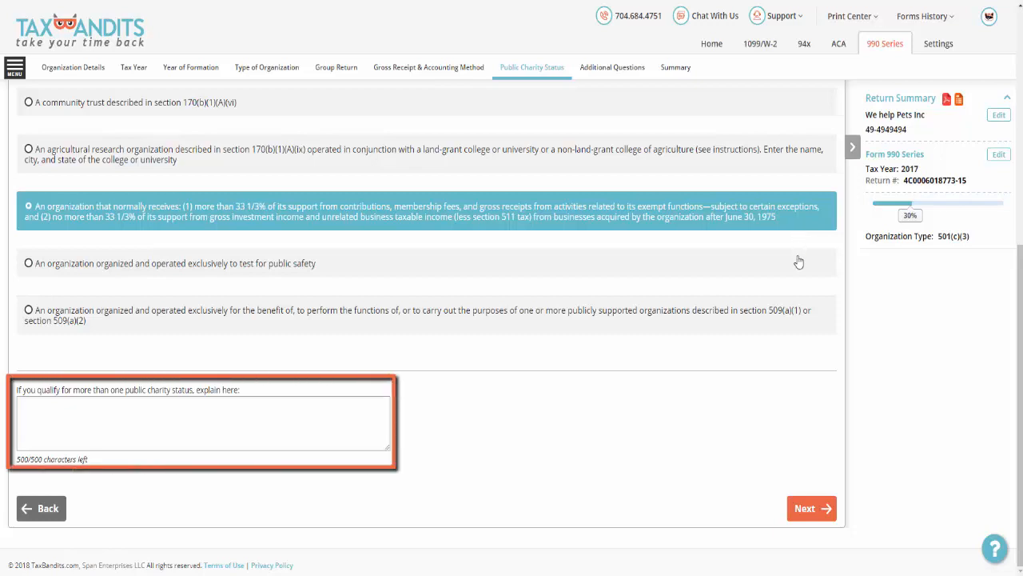
pyautogui.click(805, 510)
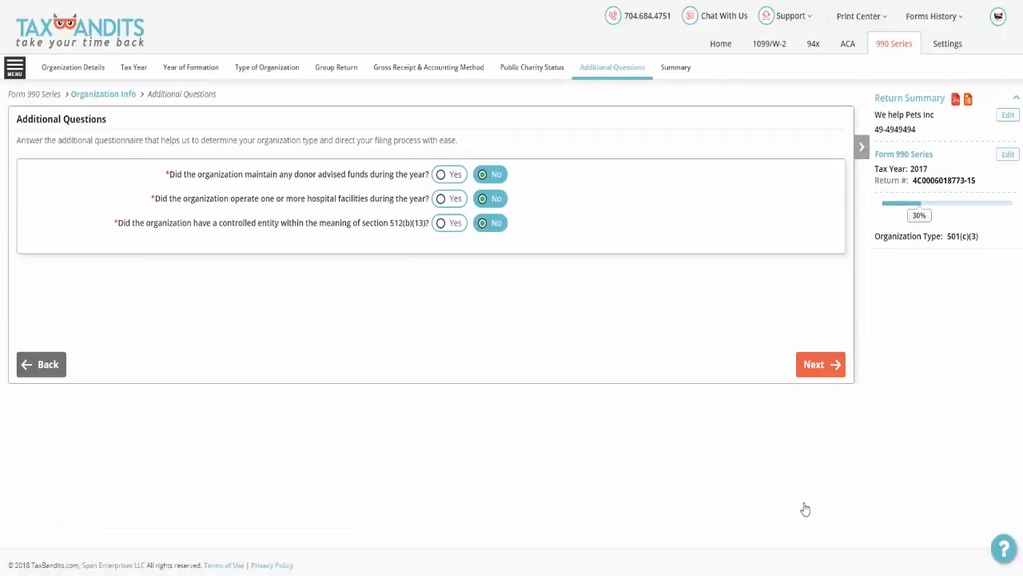
pyautogui.click(799, 375)
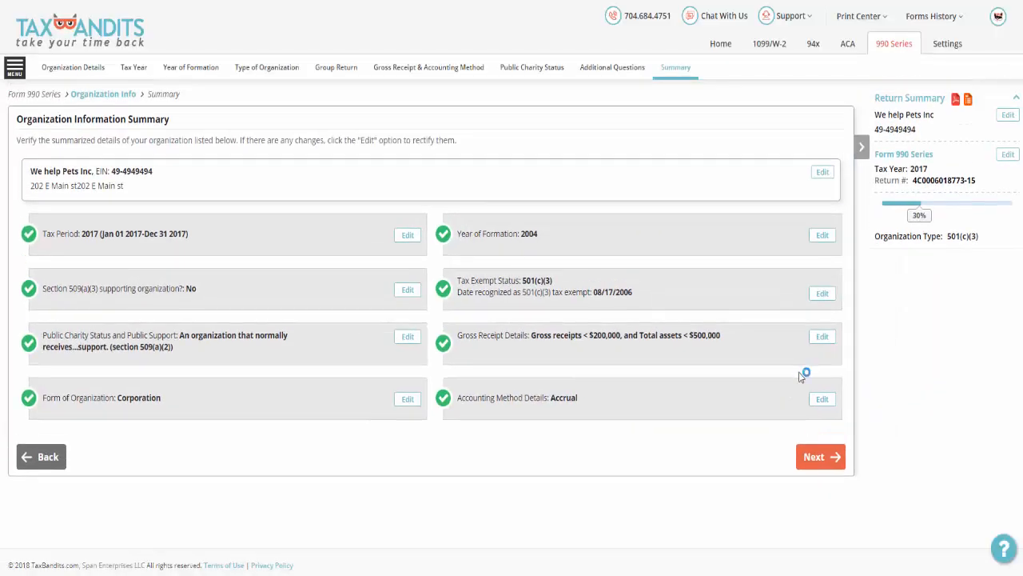
# Accept the organization information summary and begin the Short Form 990 filing, continuing to the prior-year information.
pyautogui.click(801, 456)
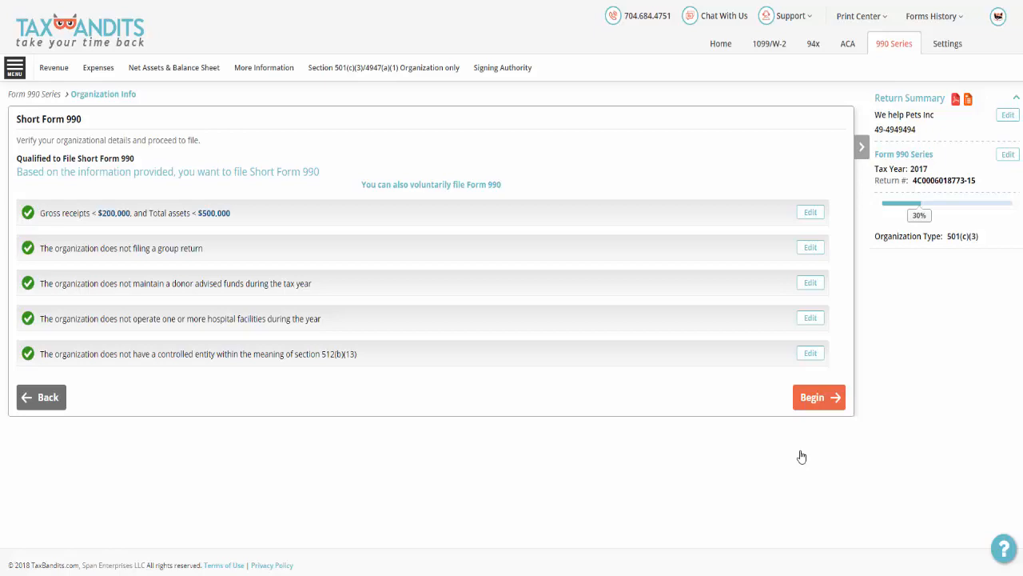
pyautogui.click(800, 406)
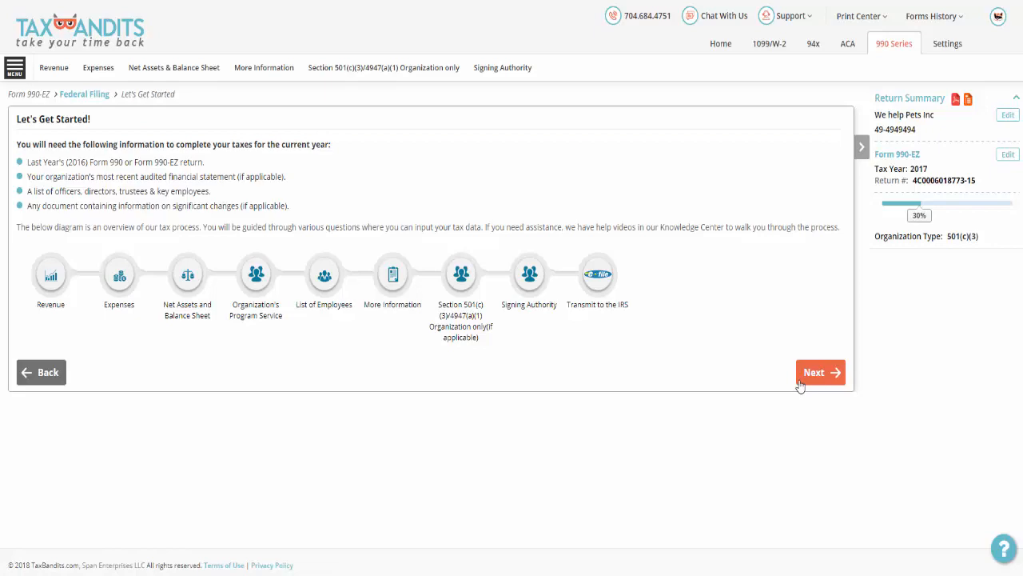
pyautogui.click(801, 385)
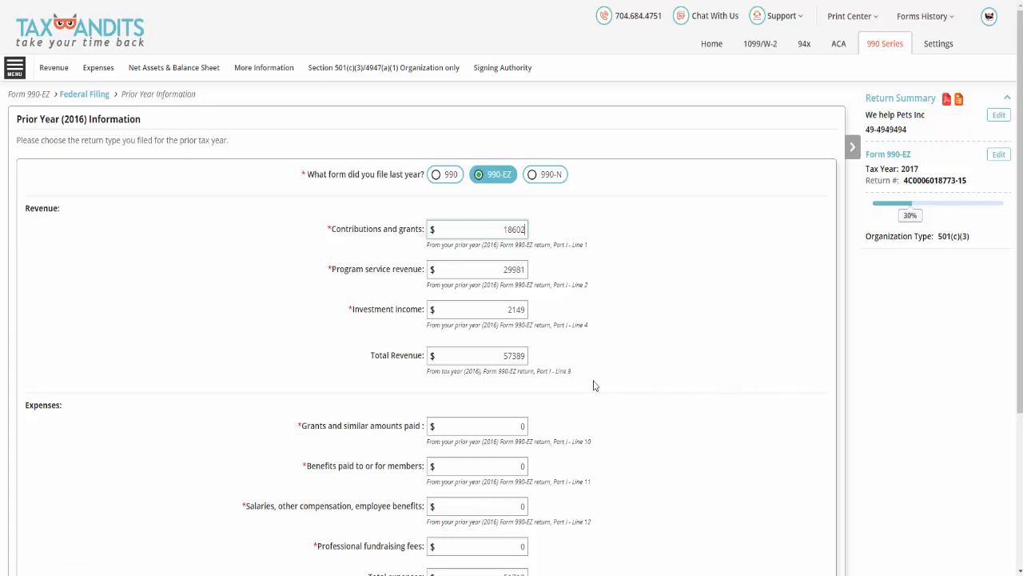
# Submit the prior-year (2016) information with 990-EZ as the filed form, 18602 in contributions and grants, and 69828 in net assets.
pyautogui.click(500, 183)
pyautogui.click(500, 229)
pyautogui.scroll(-3, 501, 229)
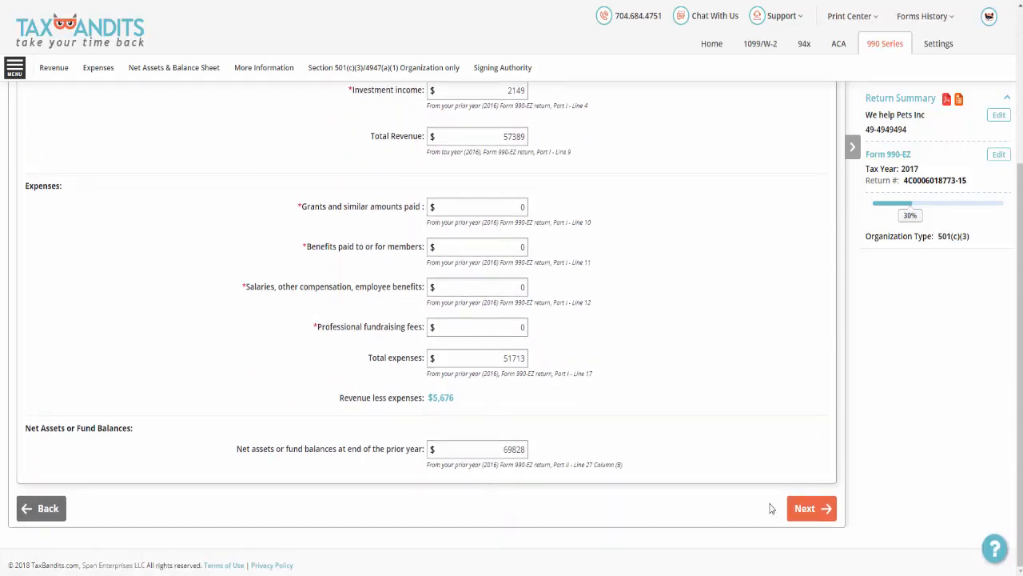
pyautogui.click(805, 508)
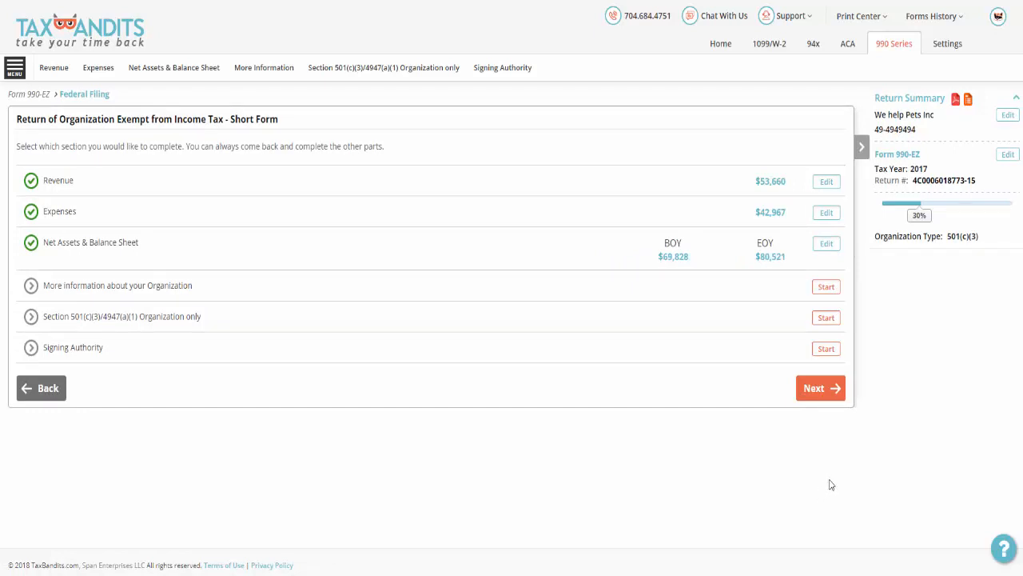
# Go through the revenue and functional expenses statements, keeping the grants section and No for benefits given to members.
pyautogui.click(827, 183)
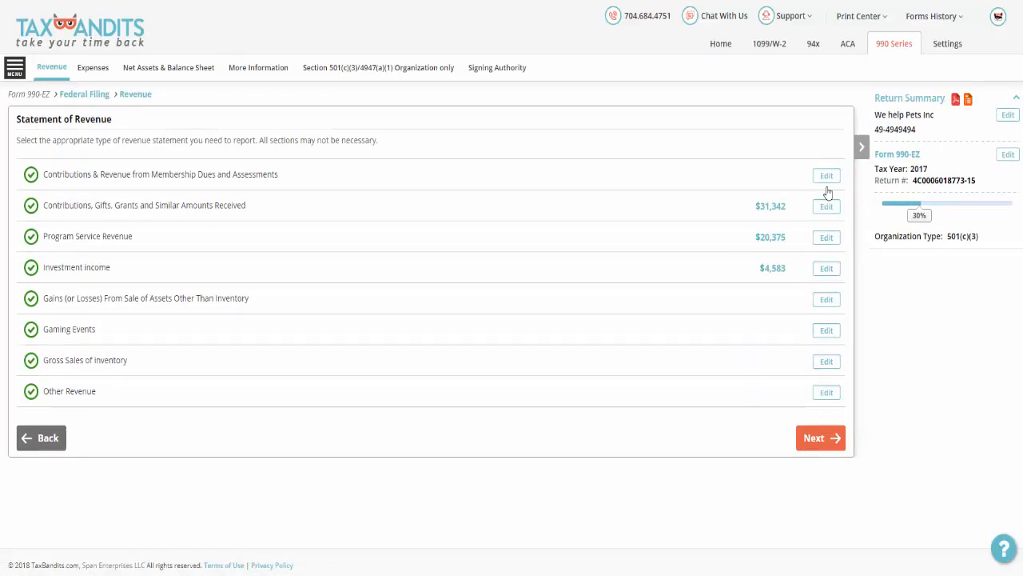
pyautogui.click(832, 437)
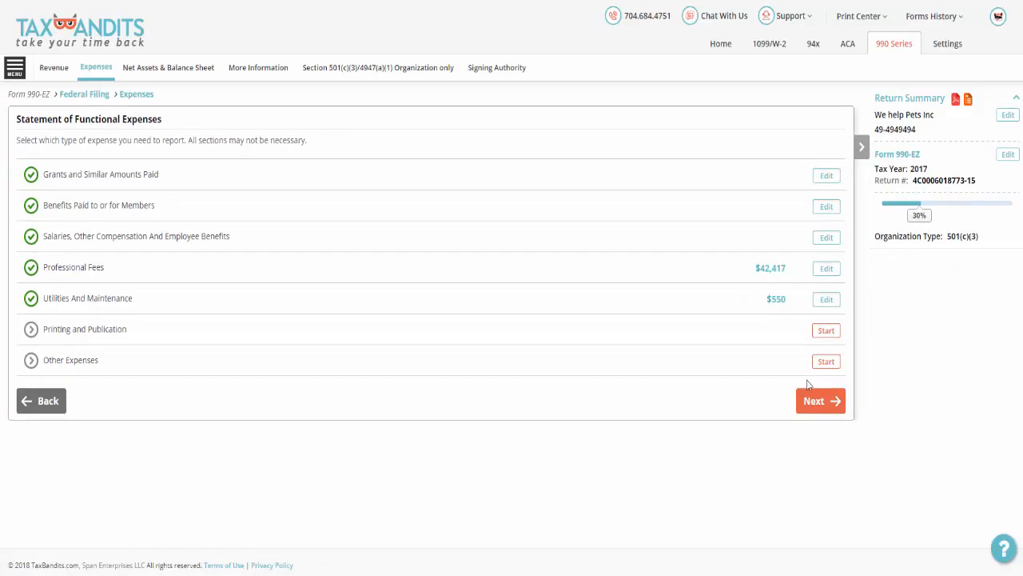
pyautogui.click(816, 401)
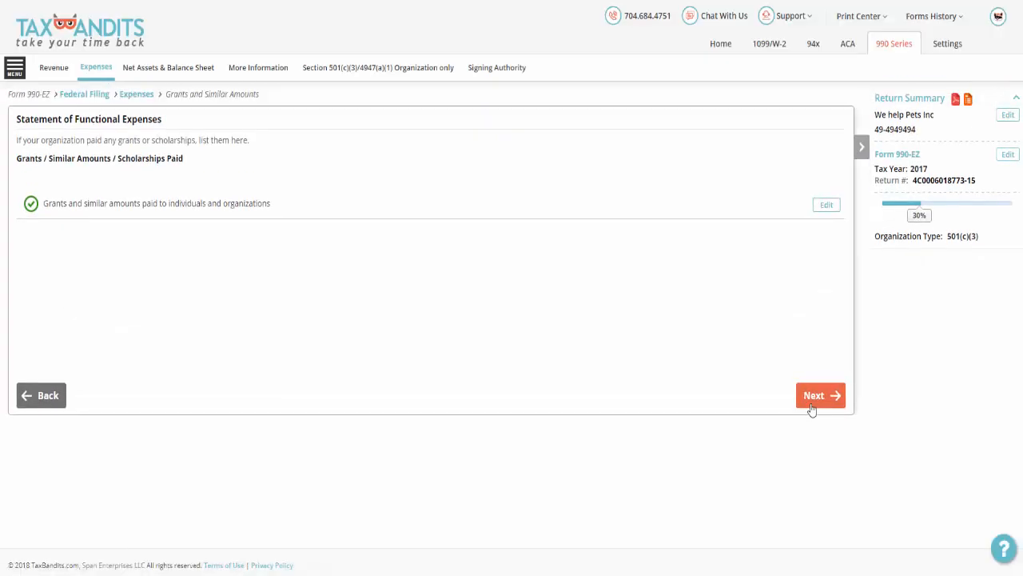
pyautogui.click(811, 403)
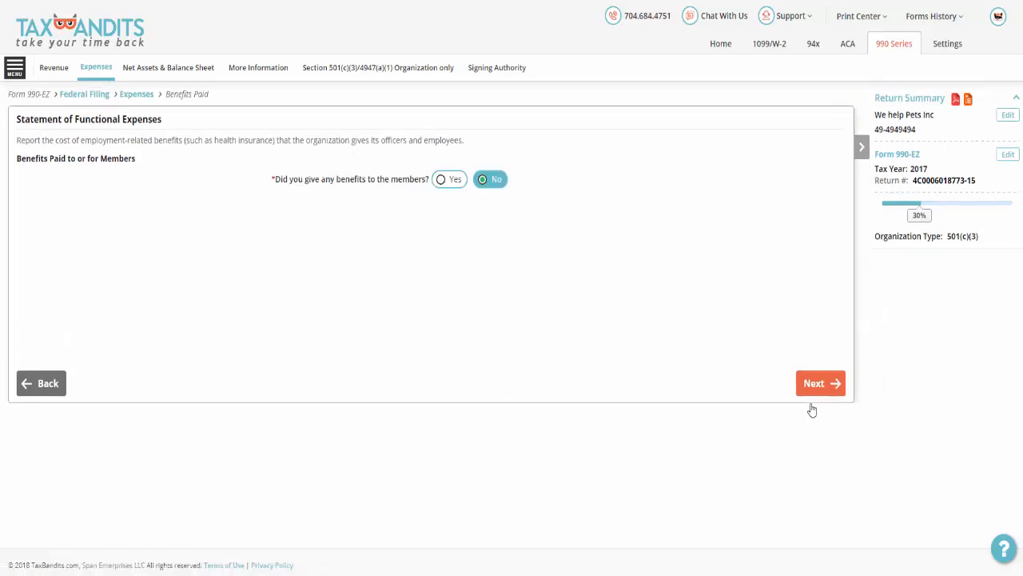
pyautogui.click(812, 402)
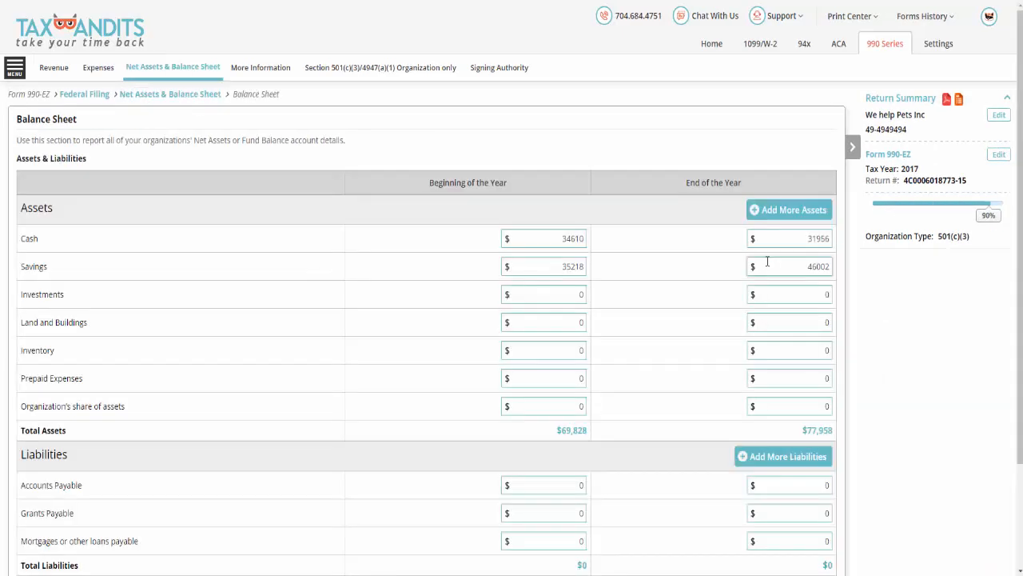
# Submit the balance sheet with year-end cash of 31956 and savings of 46002, and accept the reconciliation of net assets.
pyautogui.scroll(-2, 767, 262)
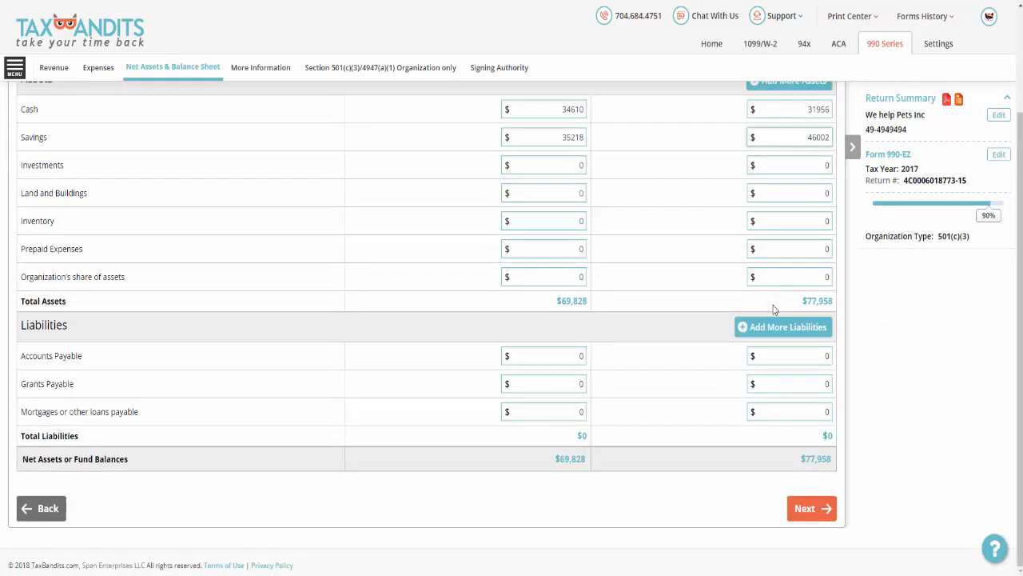
pyautogui.click(815, 510)
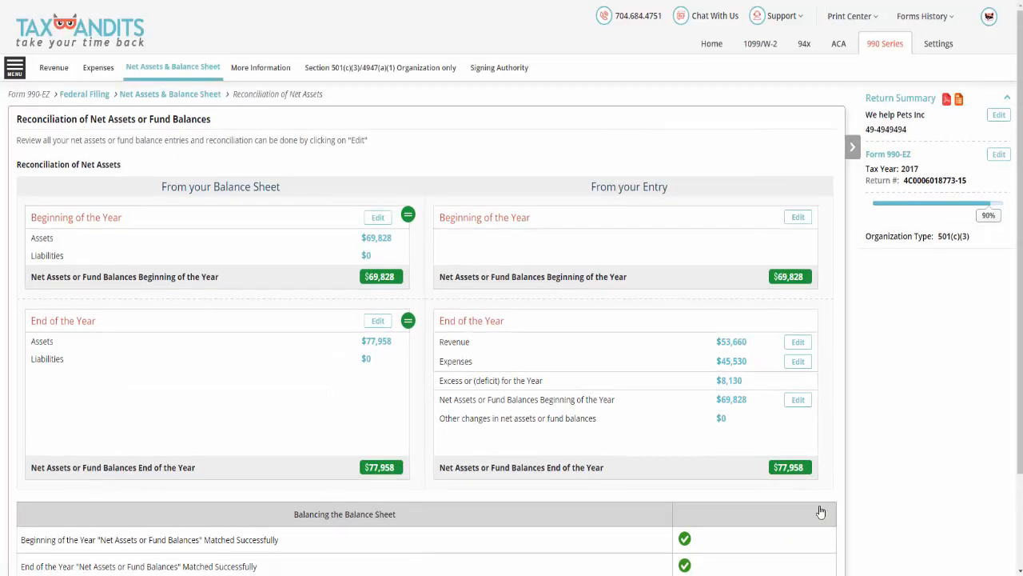
pyautogui.scroll(-2, 820, 511)
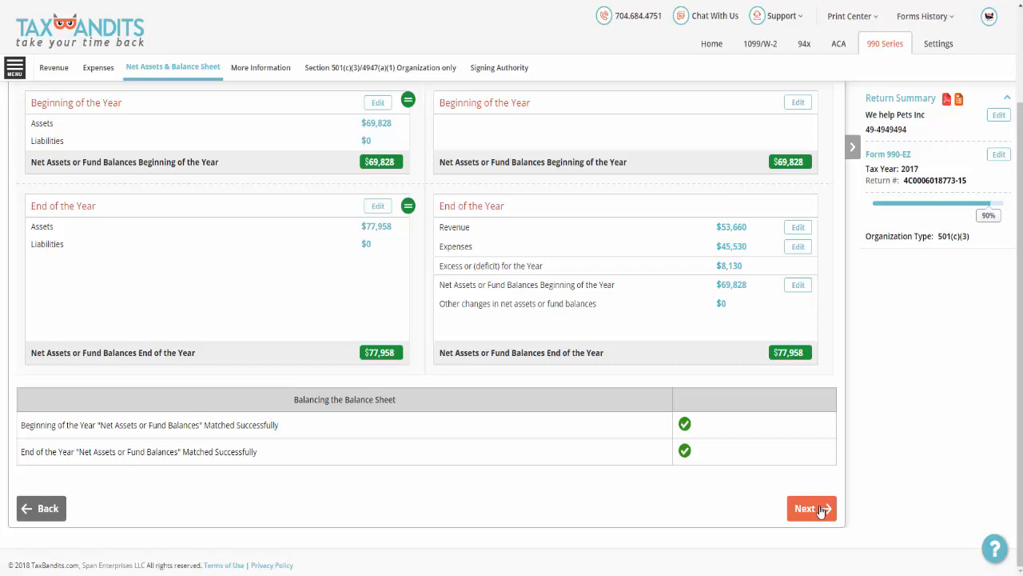
pyautogui.click(821, 509)
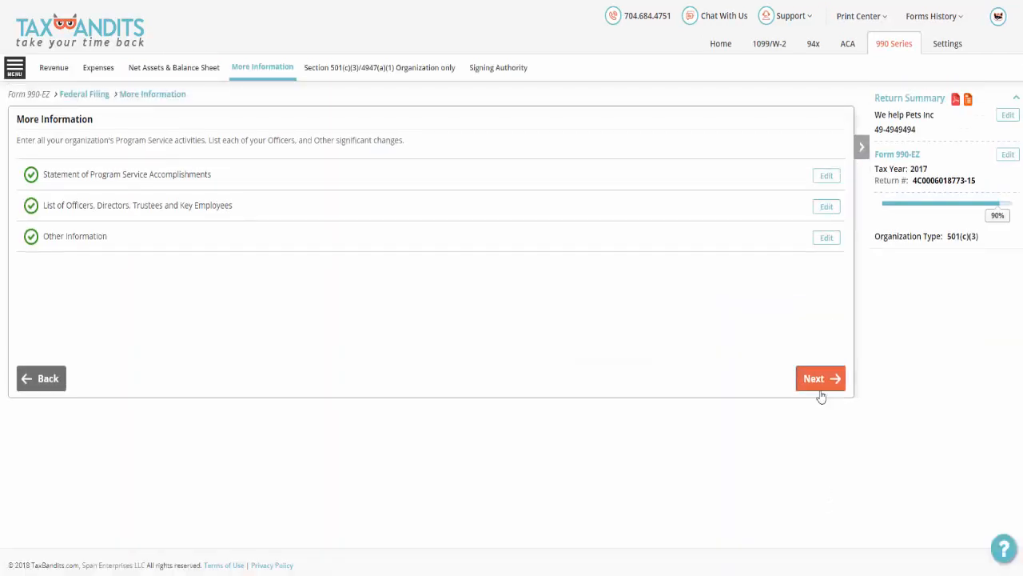
# Submit the program service accomplishments with the exempt purpose Rescue homeless animals, 43529 in expenses and 0 in grants paid out for the first accomplishment.
pyautogui.click(820, 388)
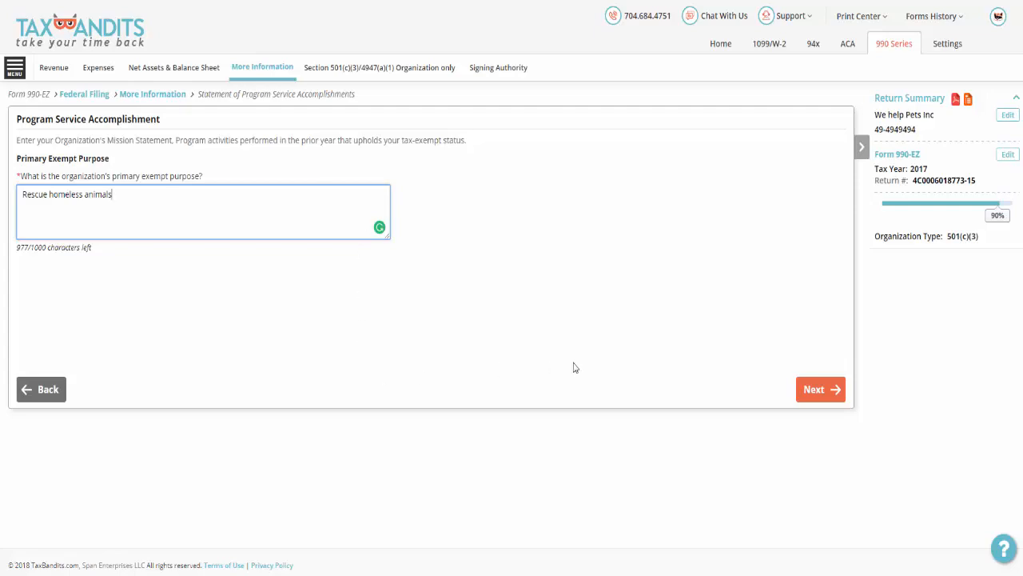
pyautogui.click(835, 390)
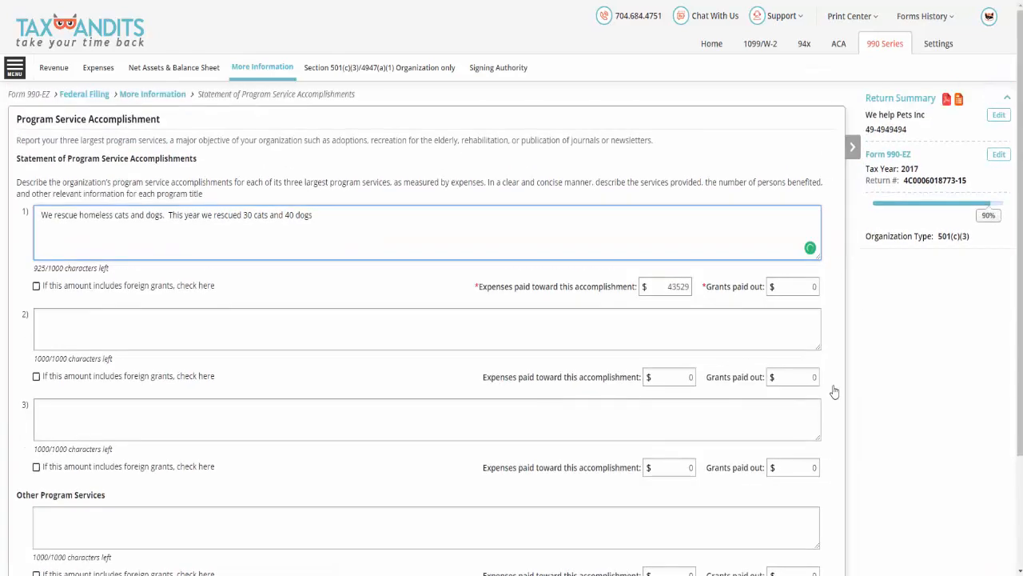
pyautogui.scroll(-3, 835, 391)
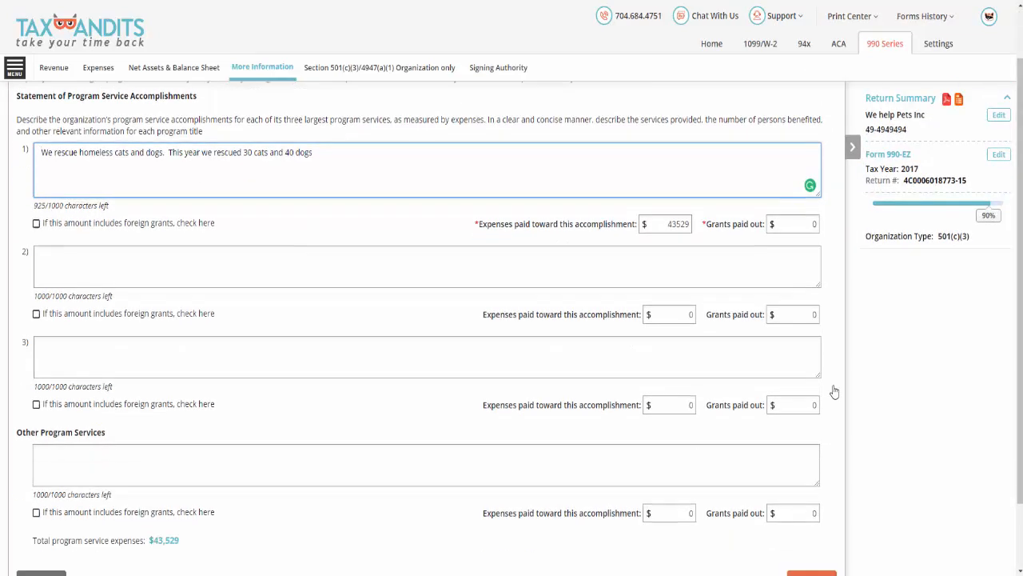
pyautogui.click(835, 503)
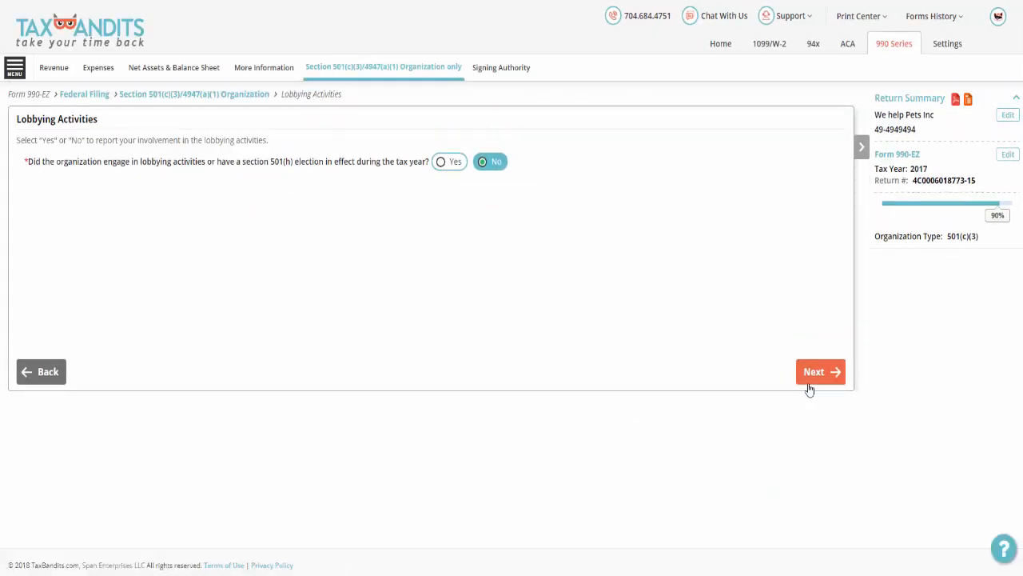
# Submit No for lobbying activities and the signing authority's name, daytime phone and the title President.
pyautogui.click(809, 386)
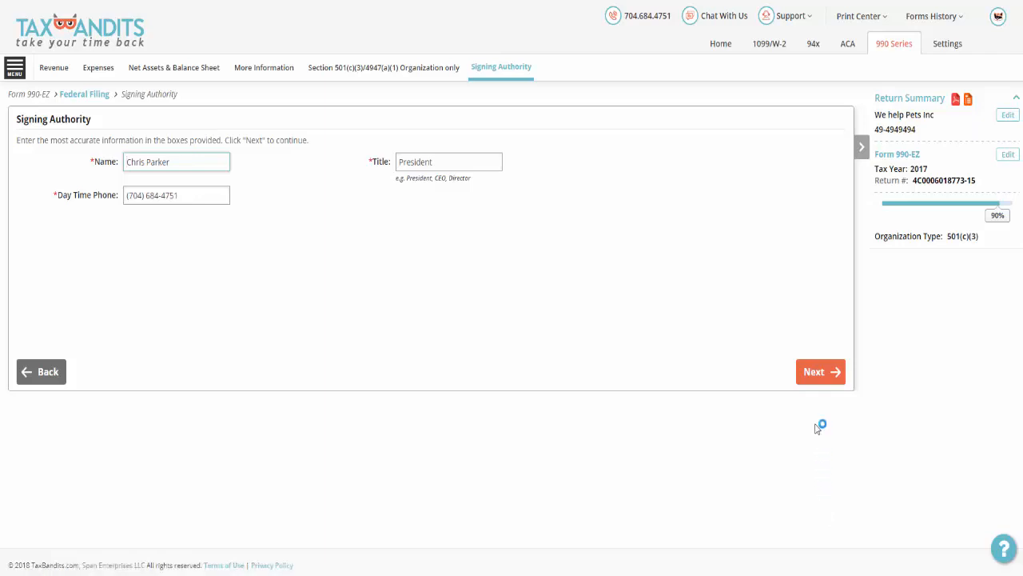
pyautogui.click(817, 382)
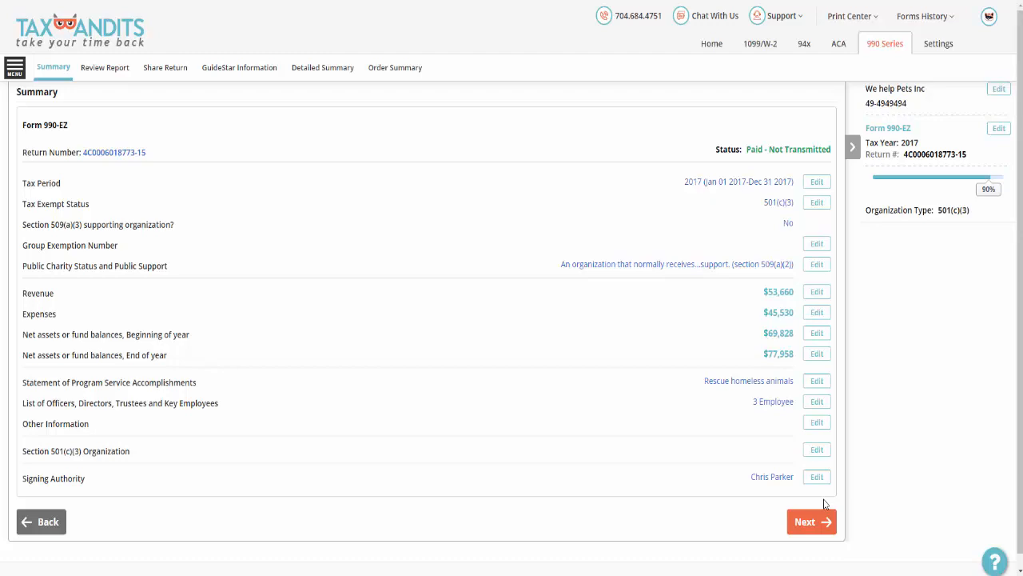
# Go through the return review, keeping sharing with Manage Reviewers and Approvers and the consent to show the organization's information on GuideStar.
pyautogui.click(826, 521)
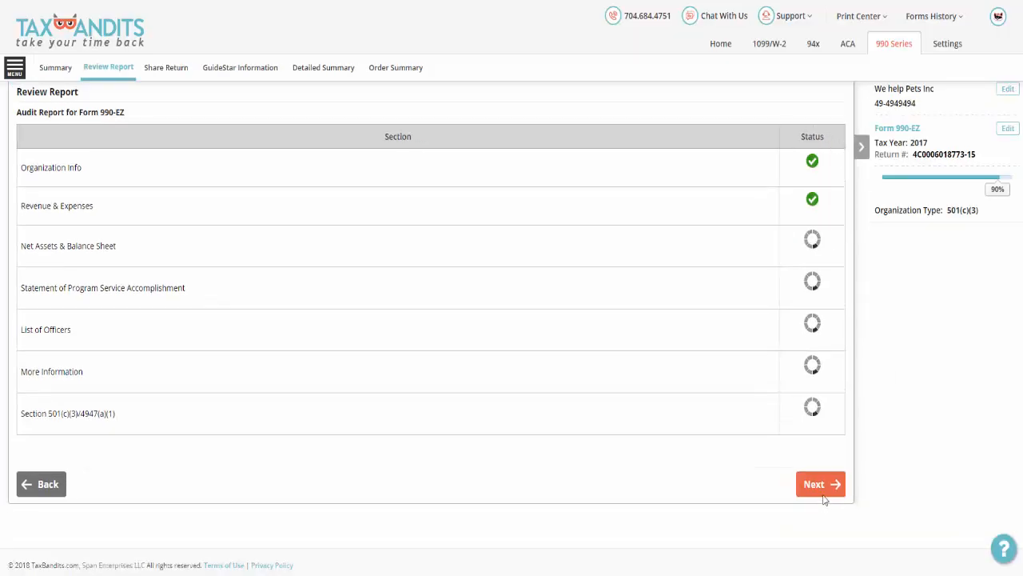
pyautogui.click(824, 478)
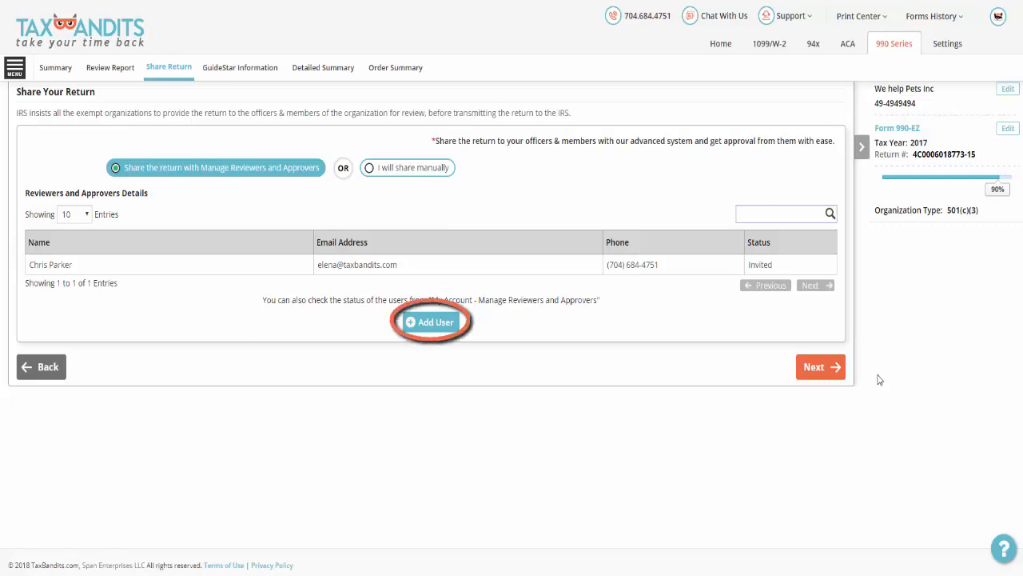
pyautogui.click(837, 377)
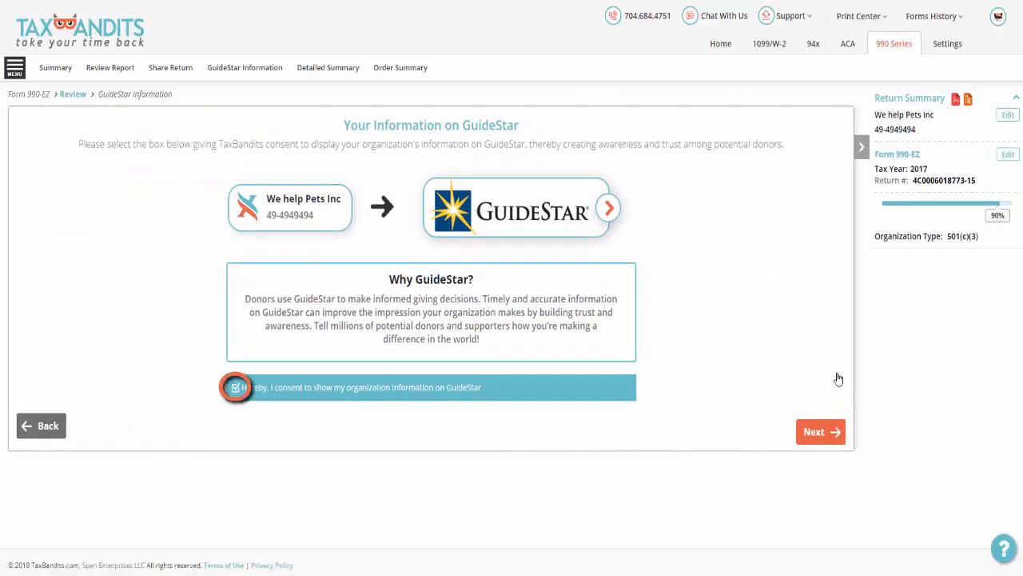
pyautogui.click(816, 433)
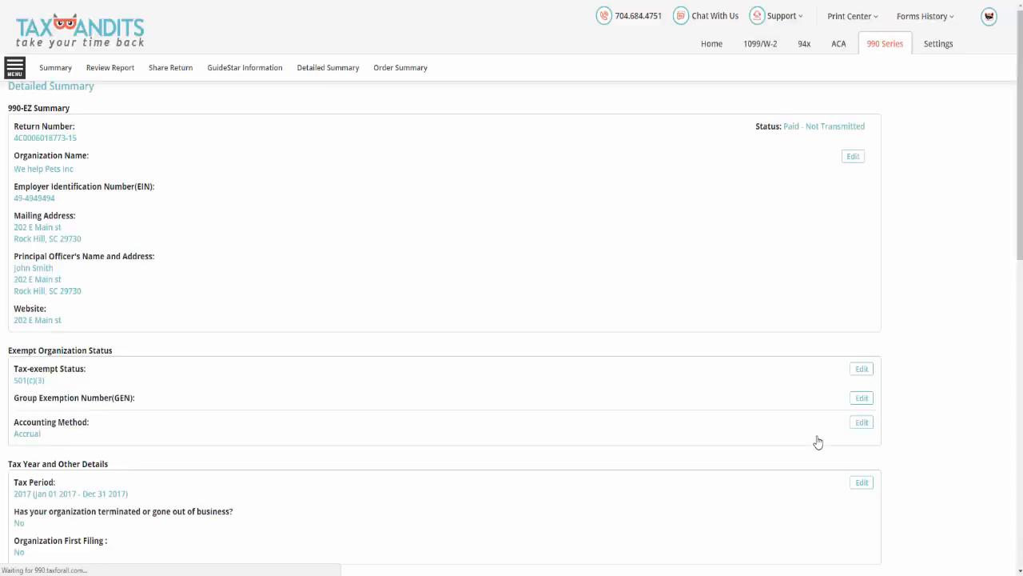
# Look through the detailed summary of the 990-EZ return and continue to the order summary.
pyautogui.scroll(-4, 817, 442)
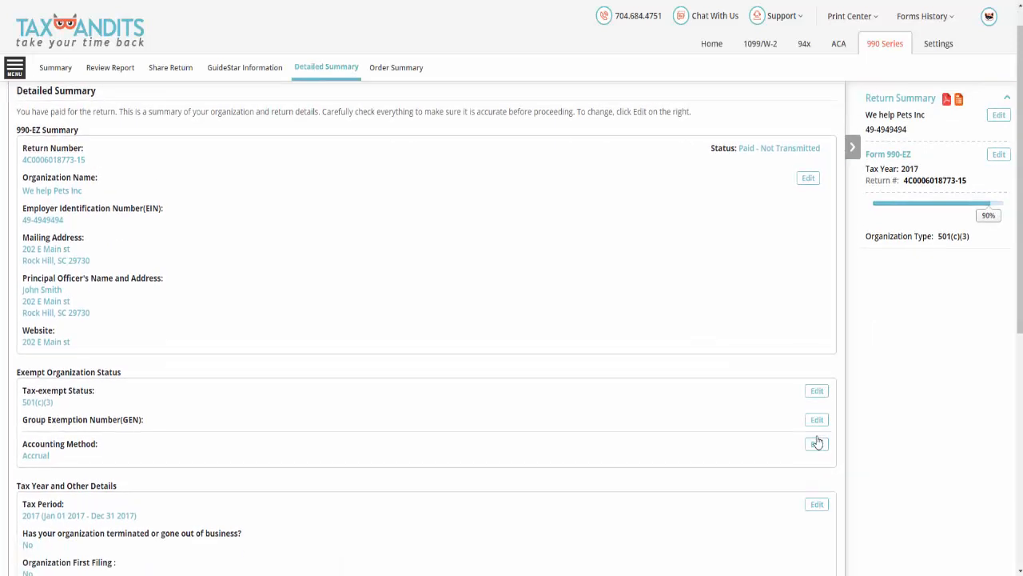
pyautogui.scroll(-2, 817, 442)
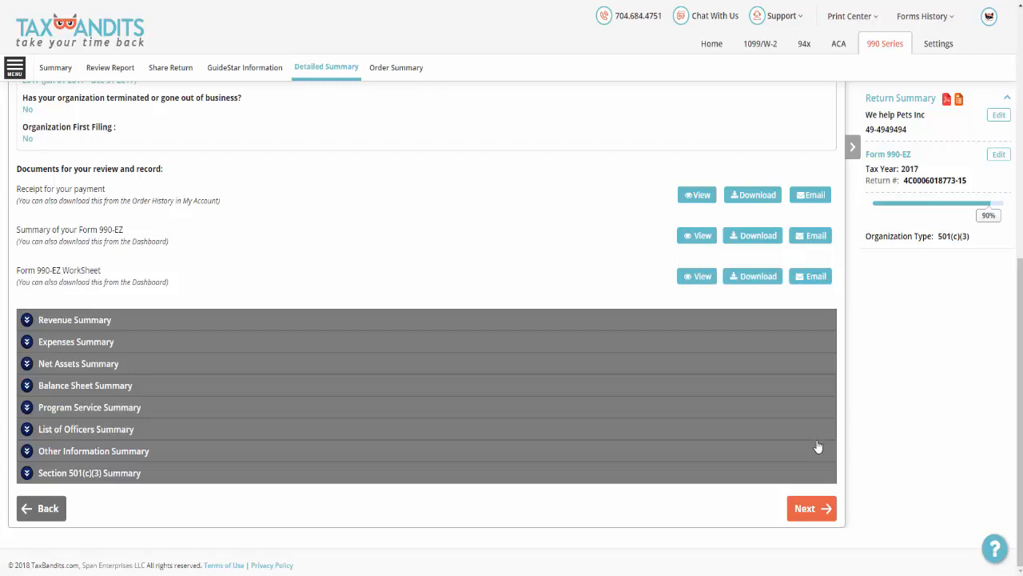
pyautogui.click(818, 511)
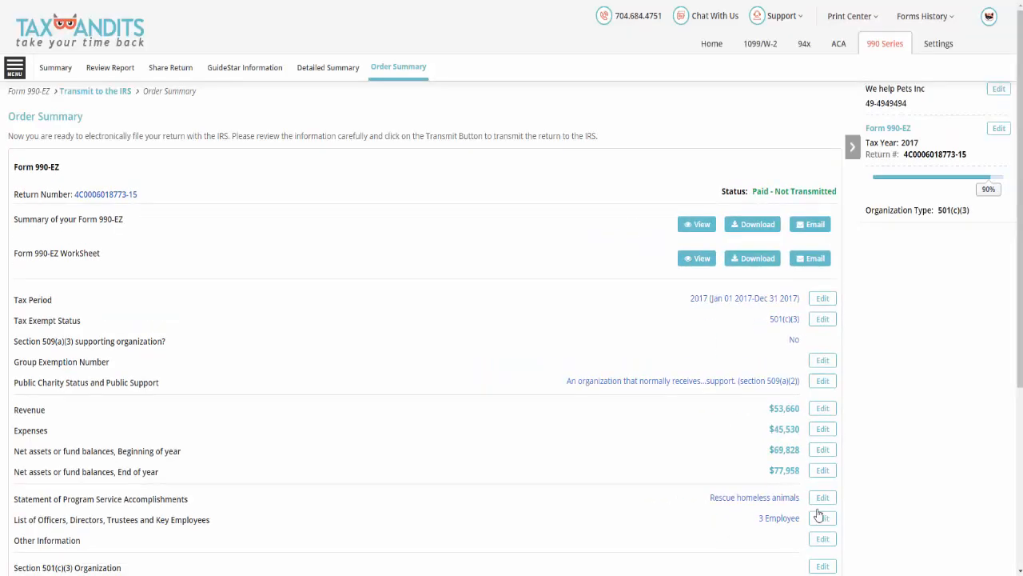
# Enter the five-digit PIN that serves as the electronic signature for transmitting the return to the IRS.
pyautogui.scroll(-4, 817, 515)
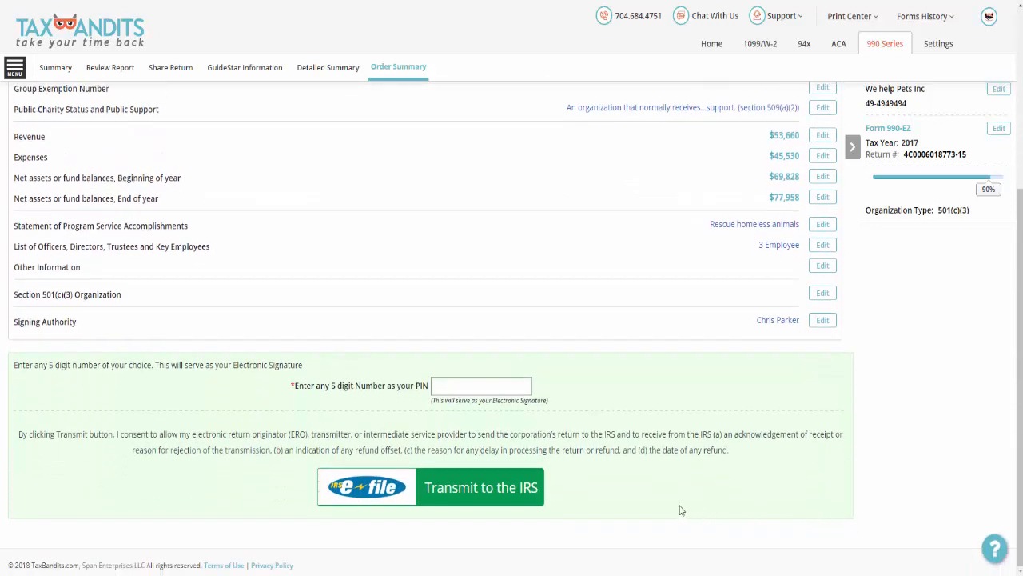
pyautogui.click(498, 386)
pyautogui.write('12345')
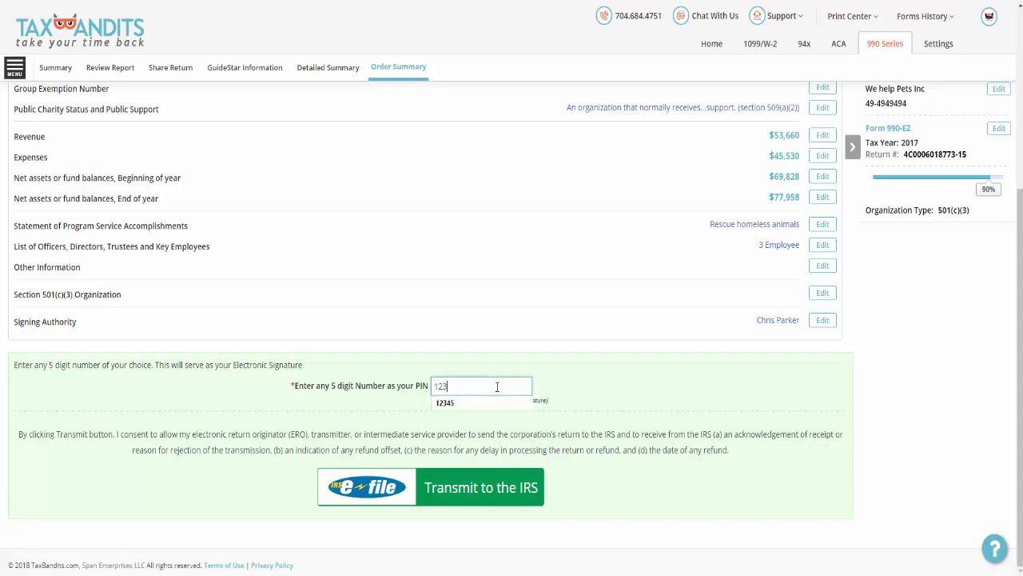